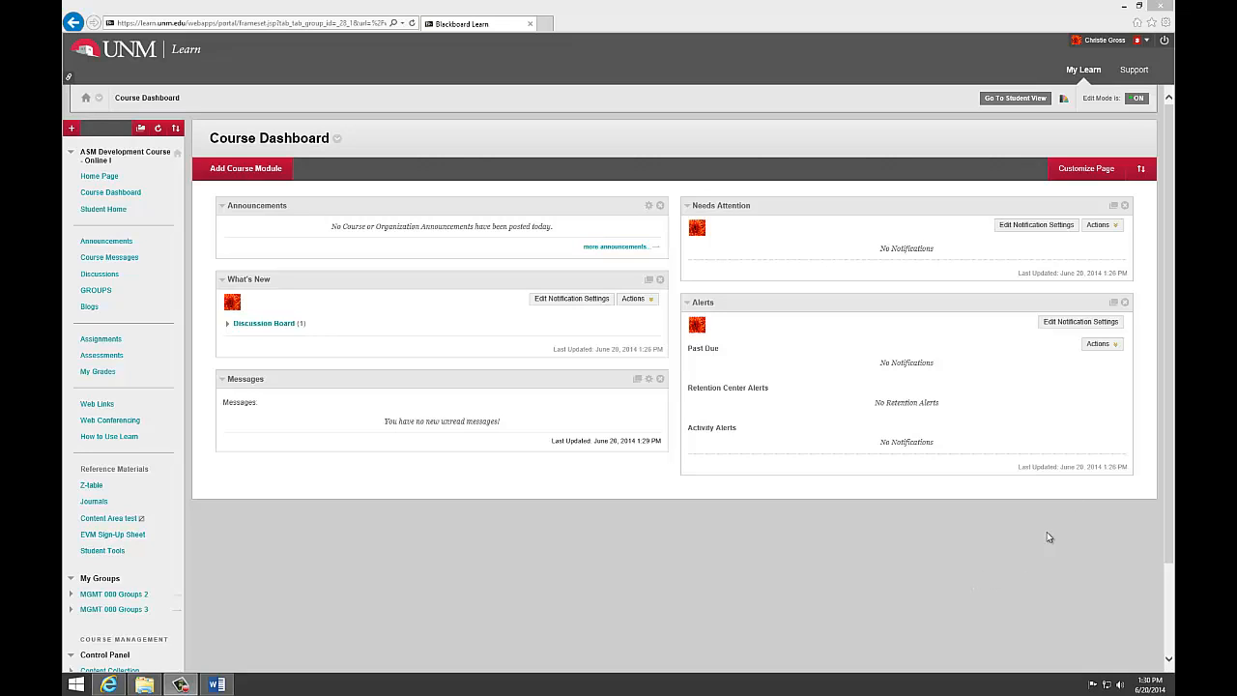
Step: Expand the Grade Center section of the course's Control Panel and open the Needs Grading page
left_click_drag(1170, 350, 1171, 437)
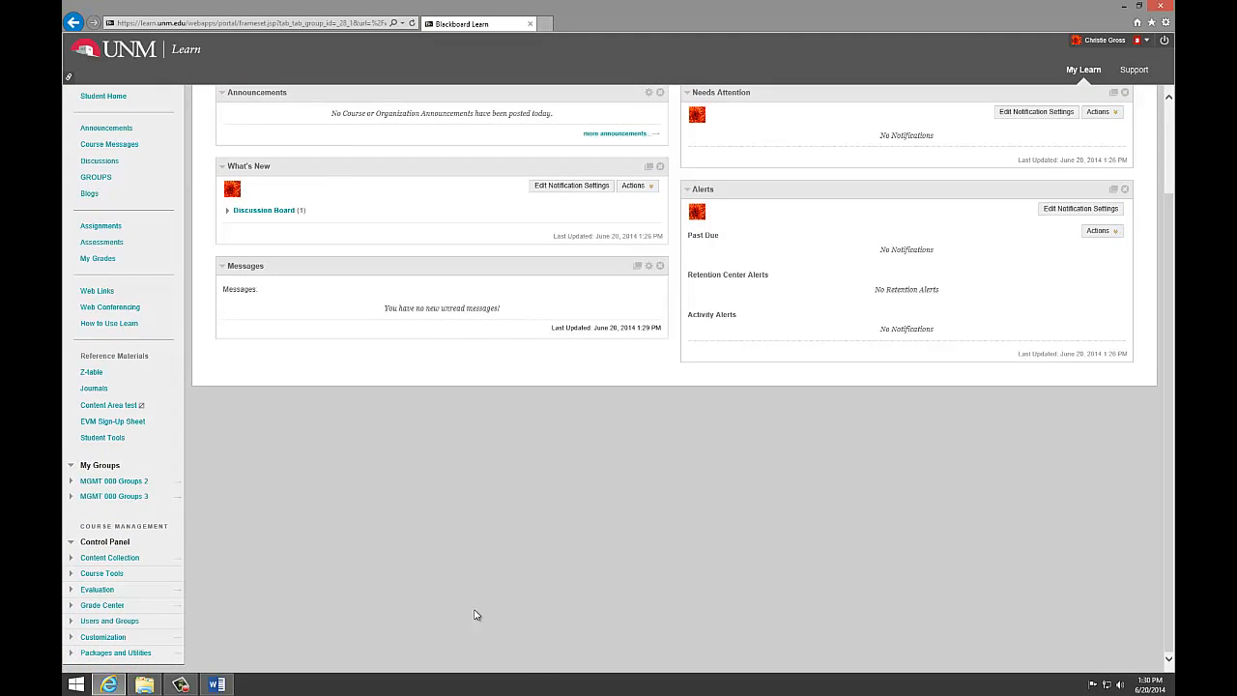
left_click(69, 608)
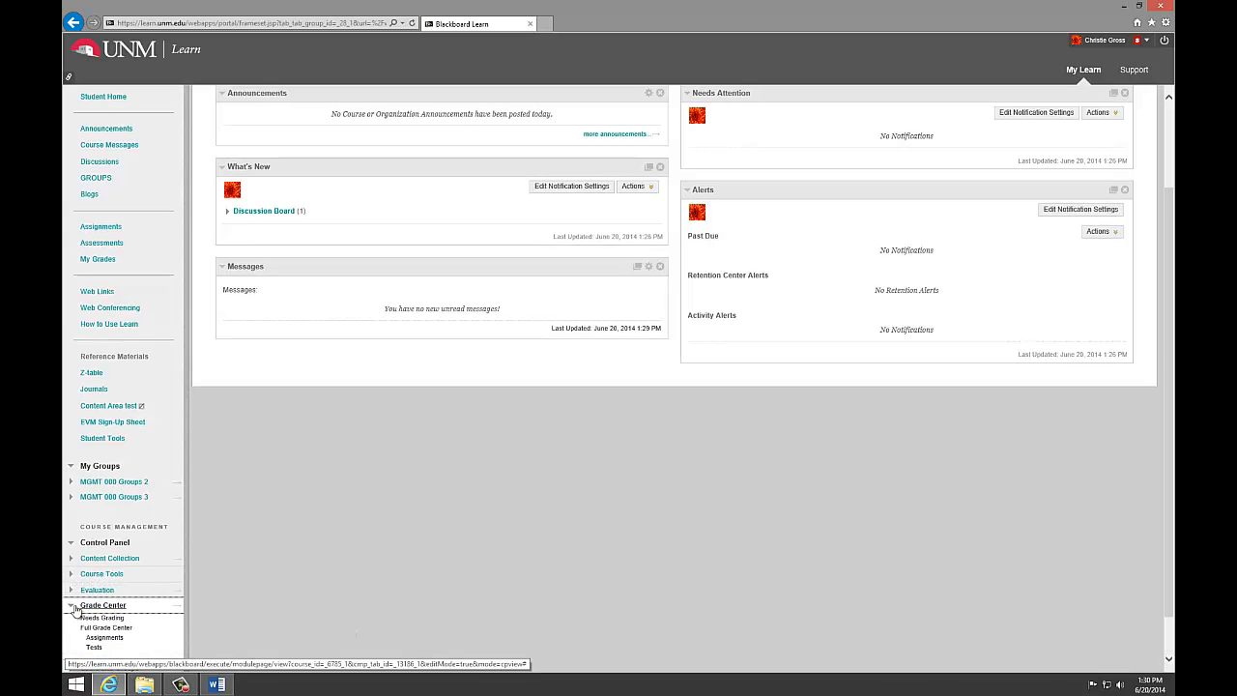
scroll(1093, 473, "down", 1)
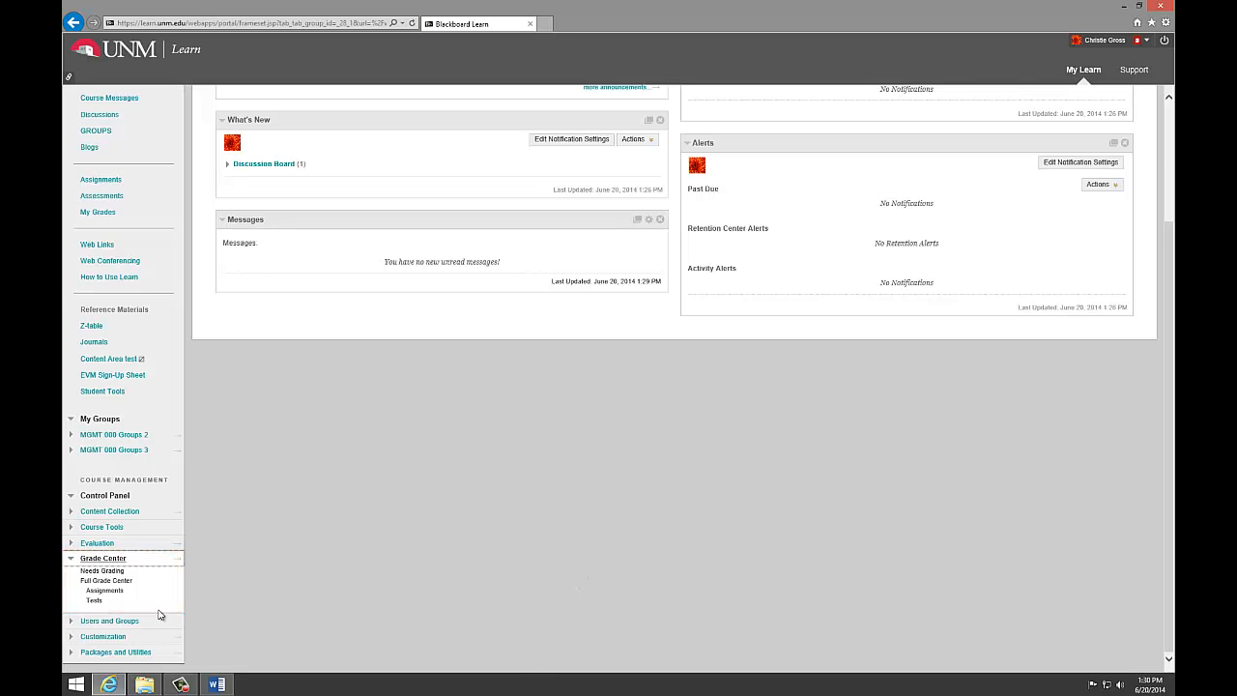
left_click(101, 572)
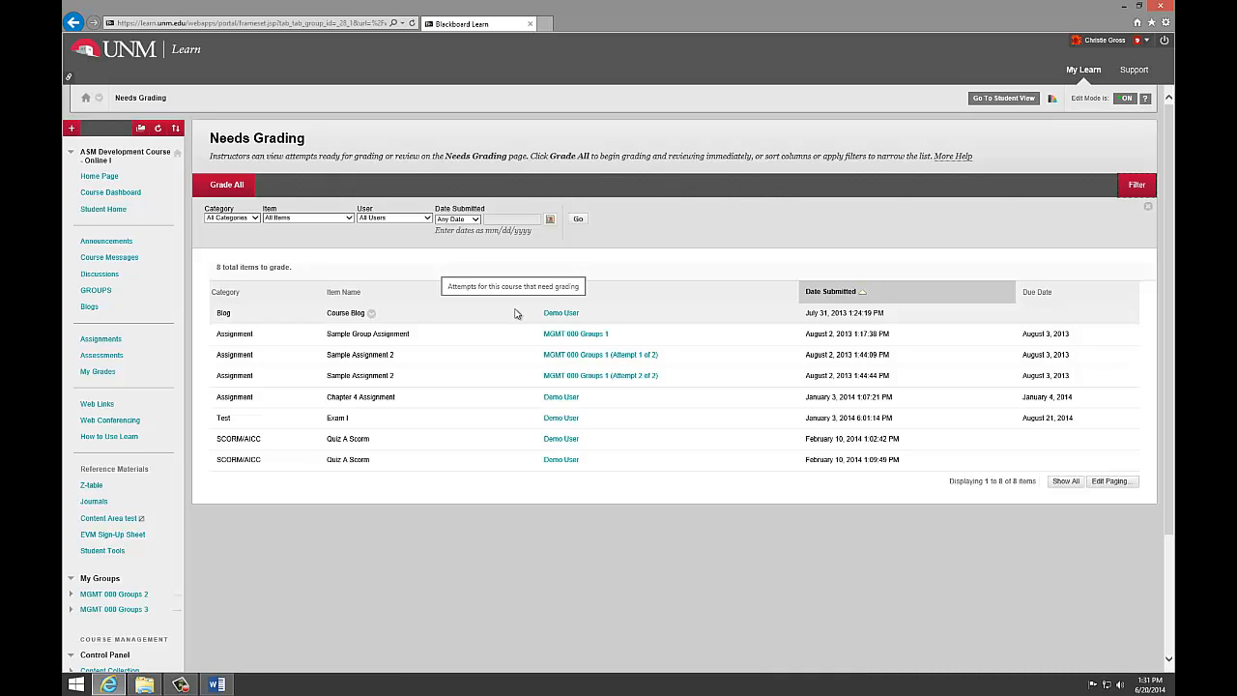
Step: Open the demo student's Chapter 4 Assignment attempt and view its attached Word document and submission text
left_click(568, 399)
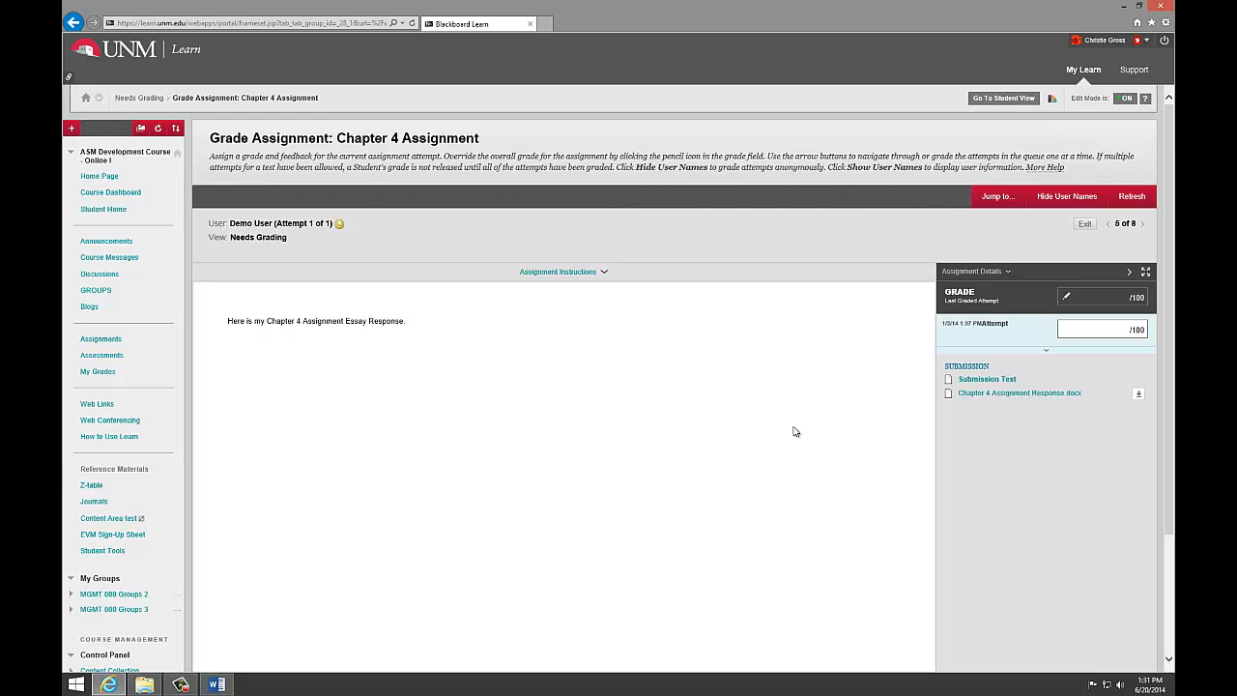
left_click(983, 394)
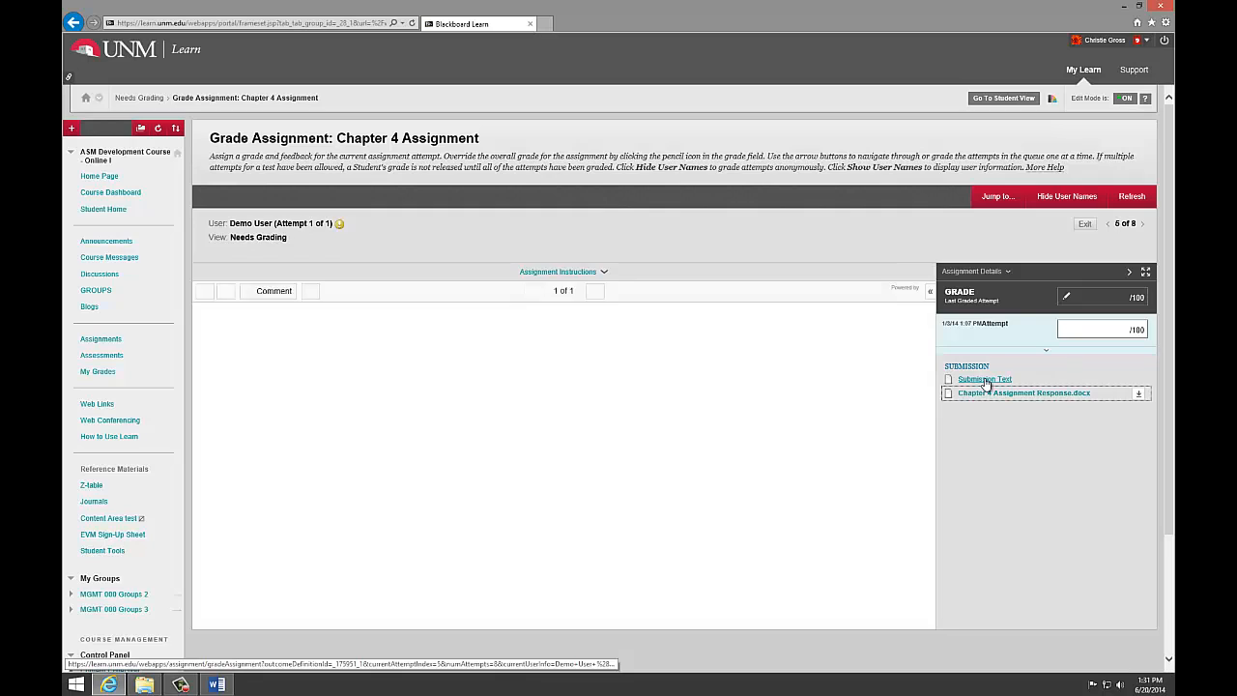
left_click(985, 380)
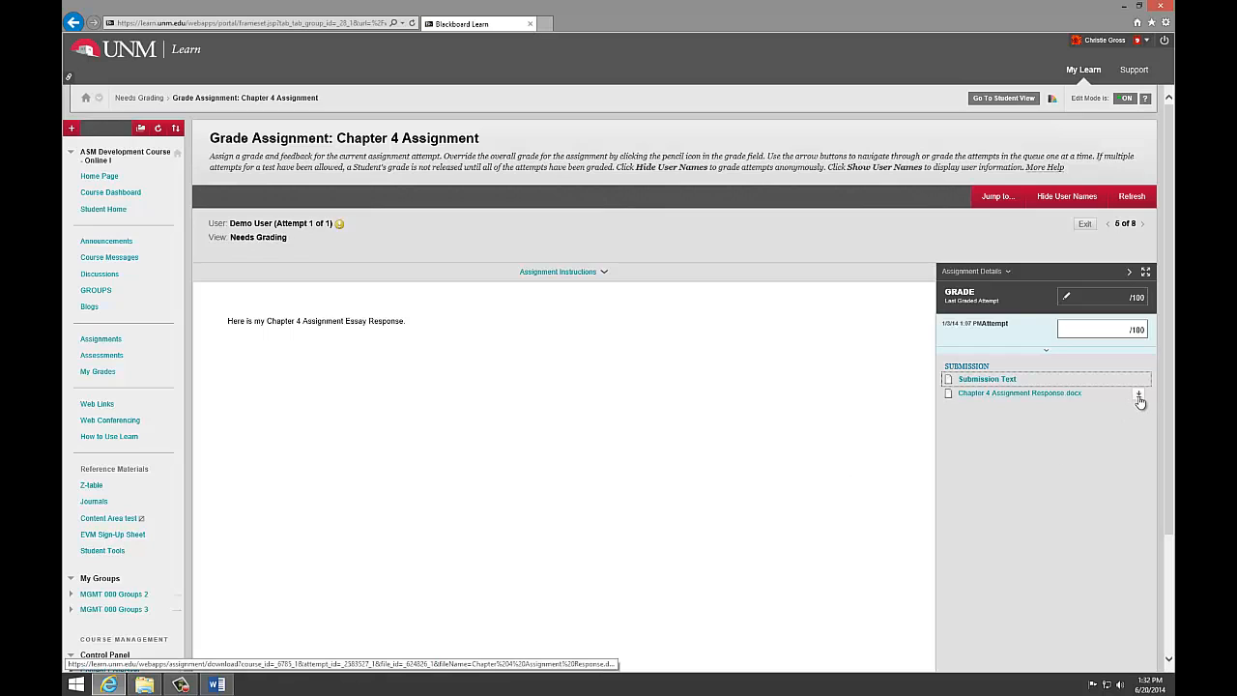
Step: Grade the Chapter 4 Assignment attempt with 80 out of 100 and submit it
left_click(1111, 329)
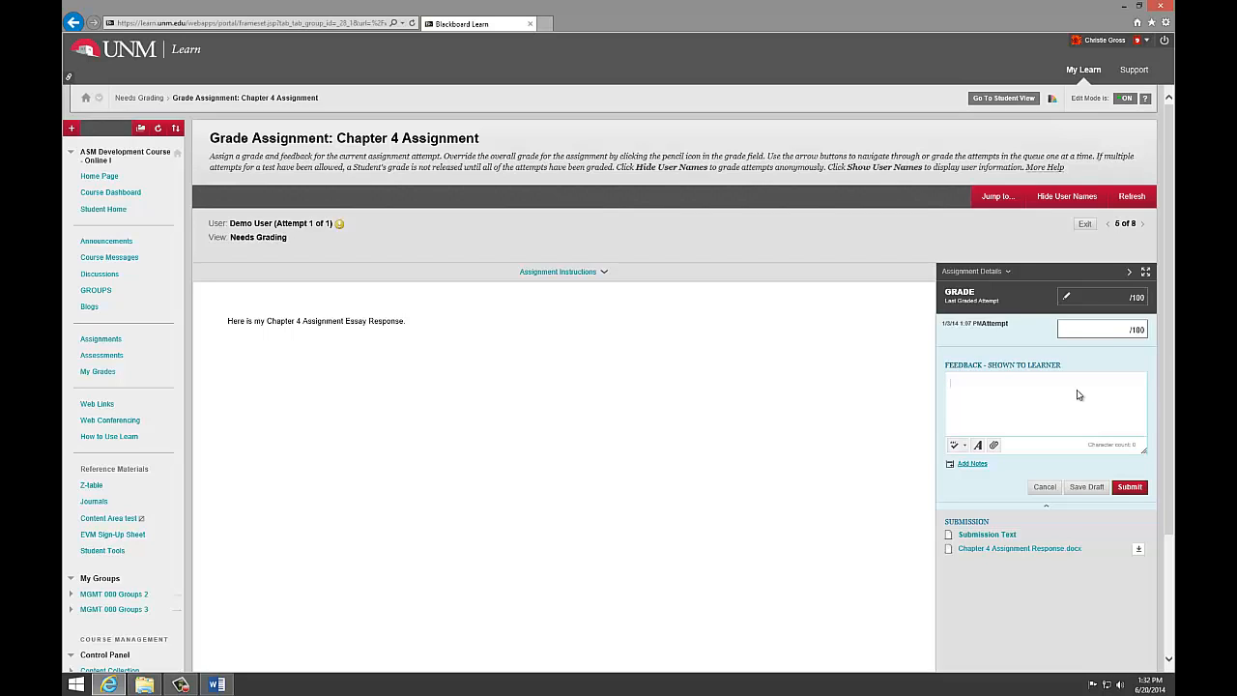
type("80")
left_click(1128, 487)
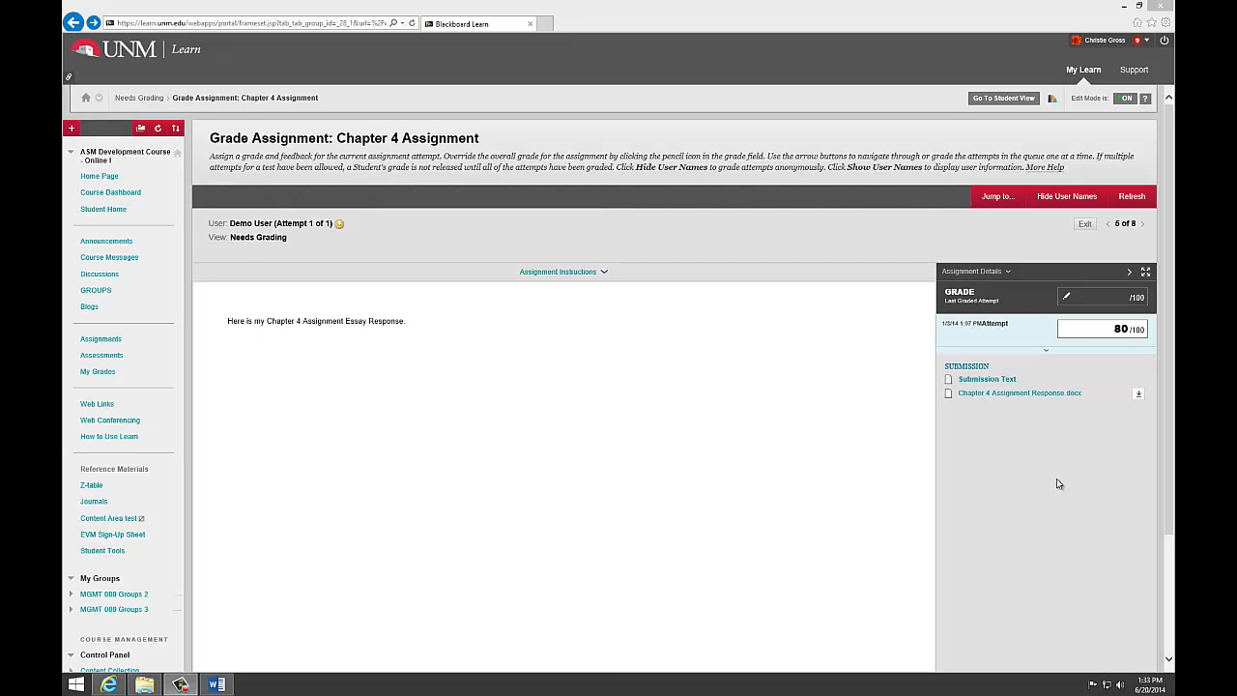
Step: Open the Full Grade Center and look through its grade columns
left_click(1166, 380)
scroll(1166, 383, "down", 3)
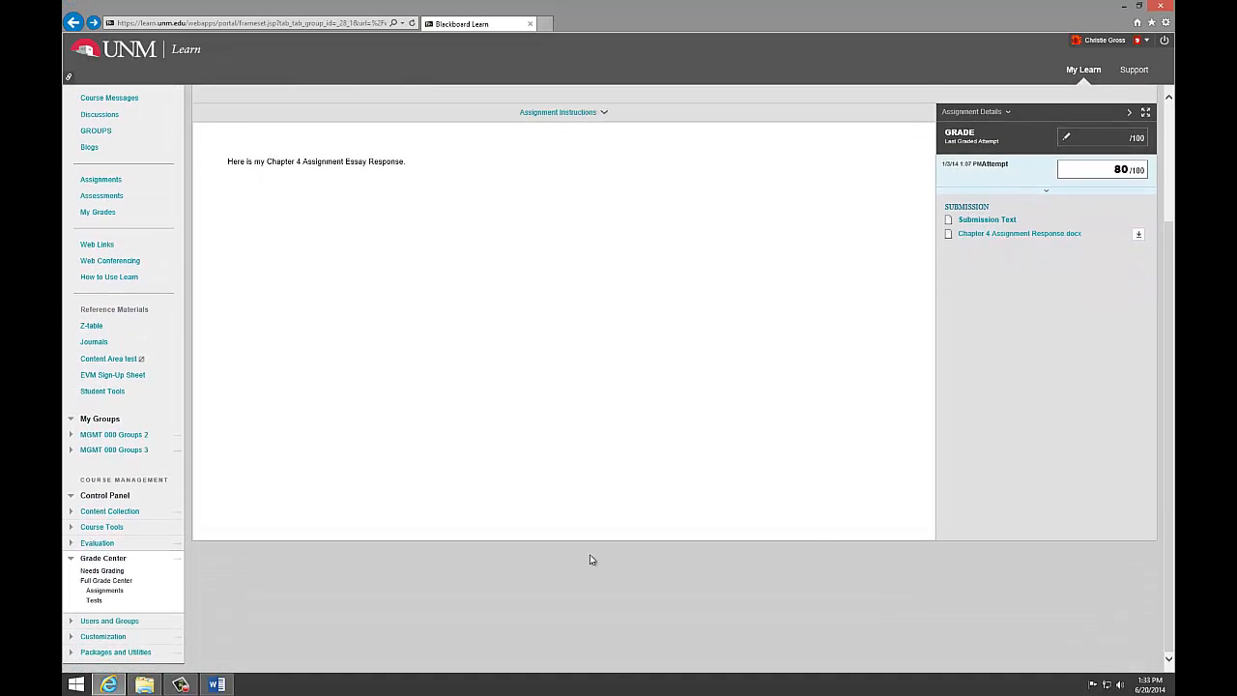
left_click(121, 582)
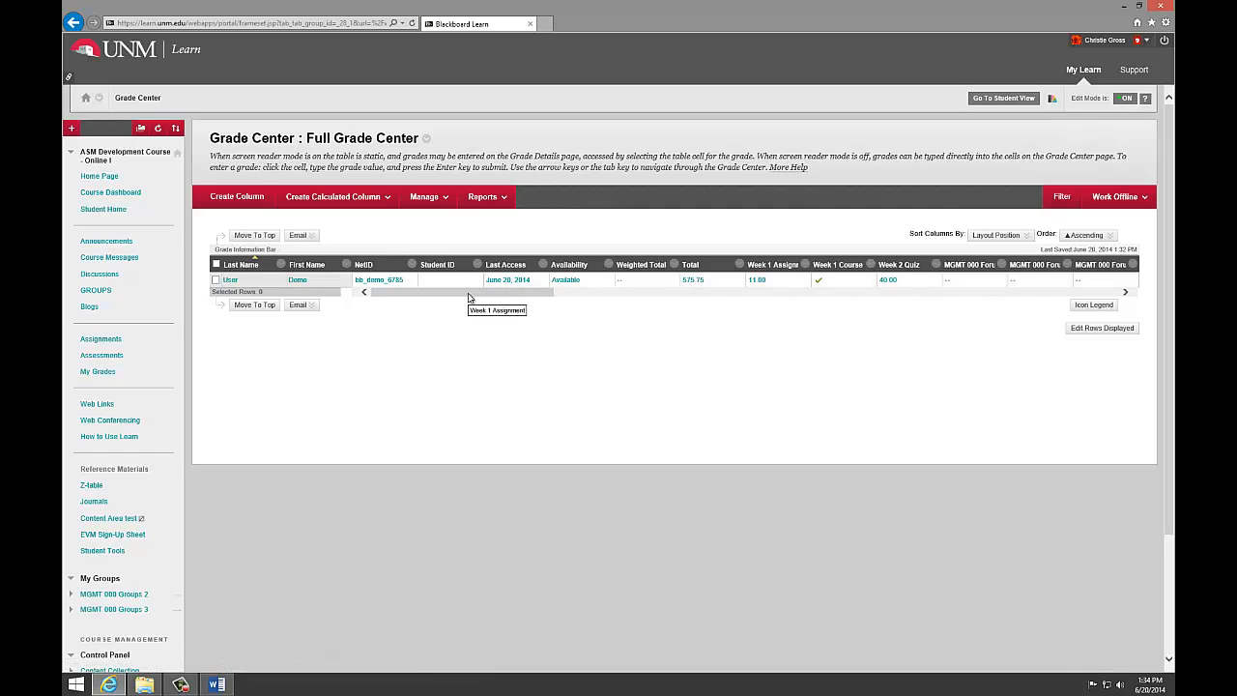
left_click_drag(468, 293, 435, 296)
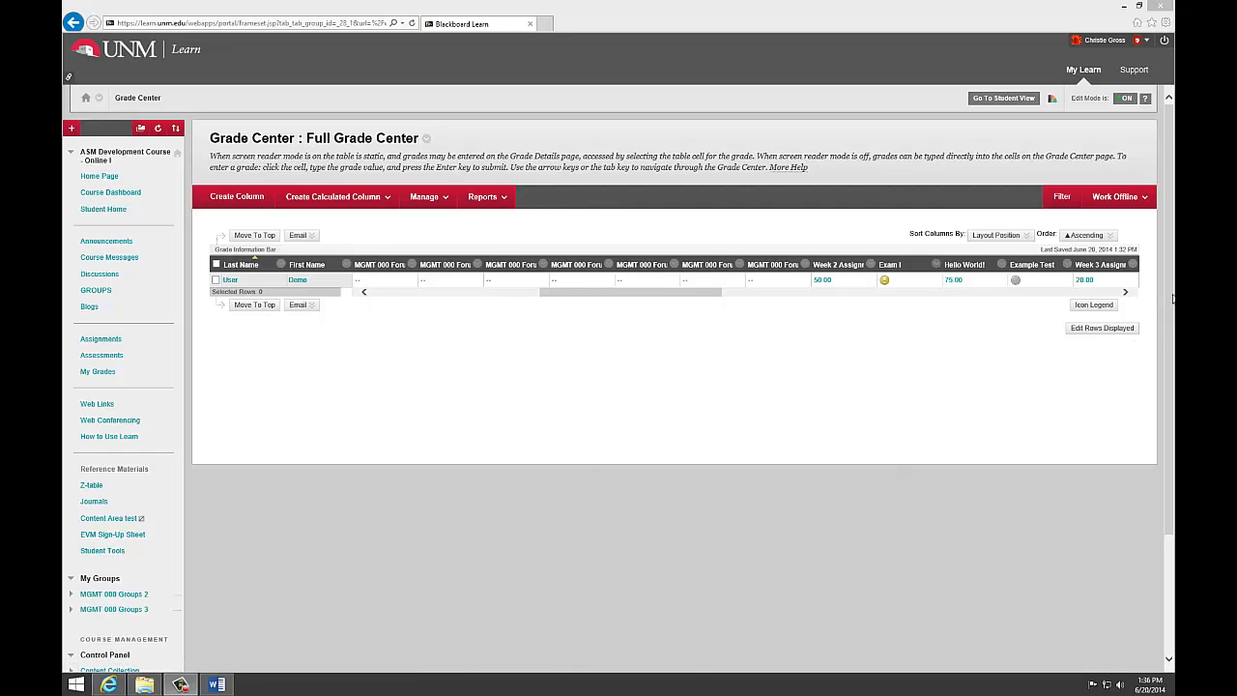
Step: Look through the assignment columns in the Grade Center's Assignments view, and open its Tests view
scroll(1169, 303, "down", 3)
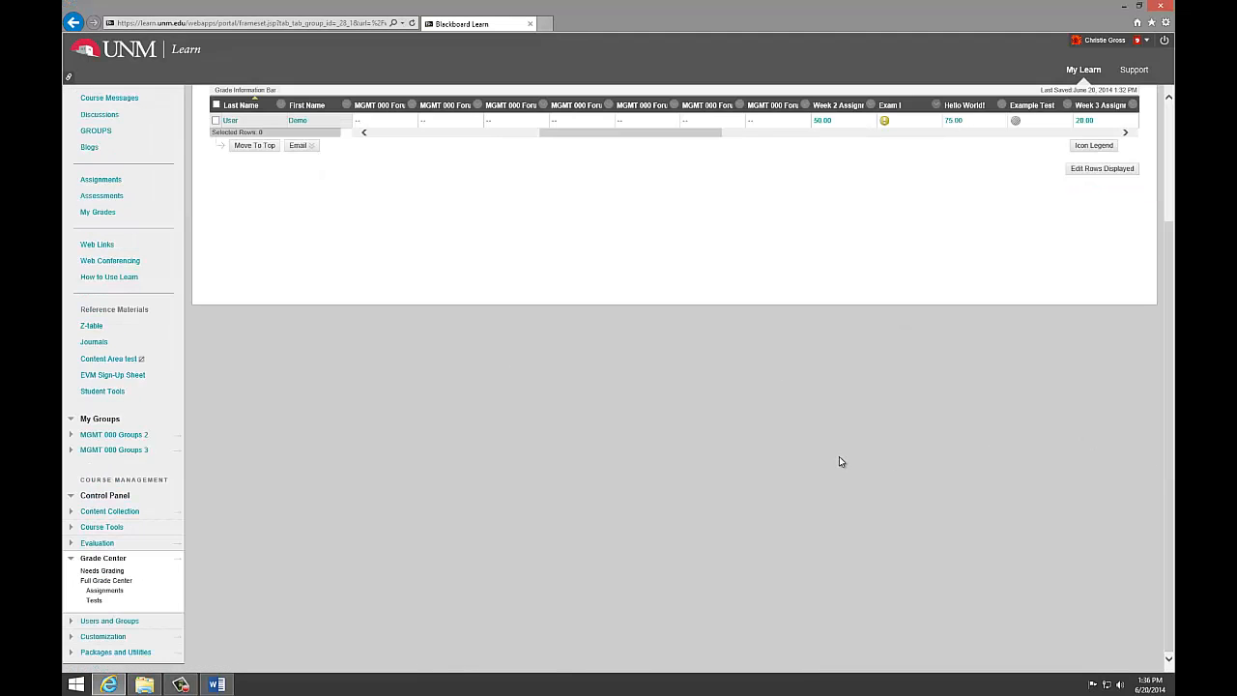
left_click(120, 591)
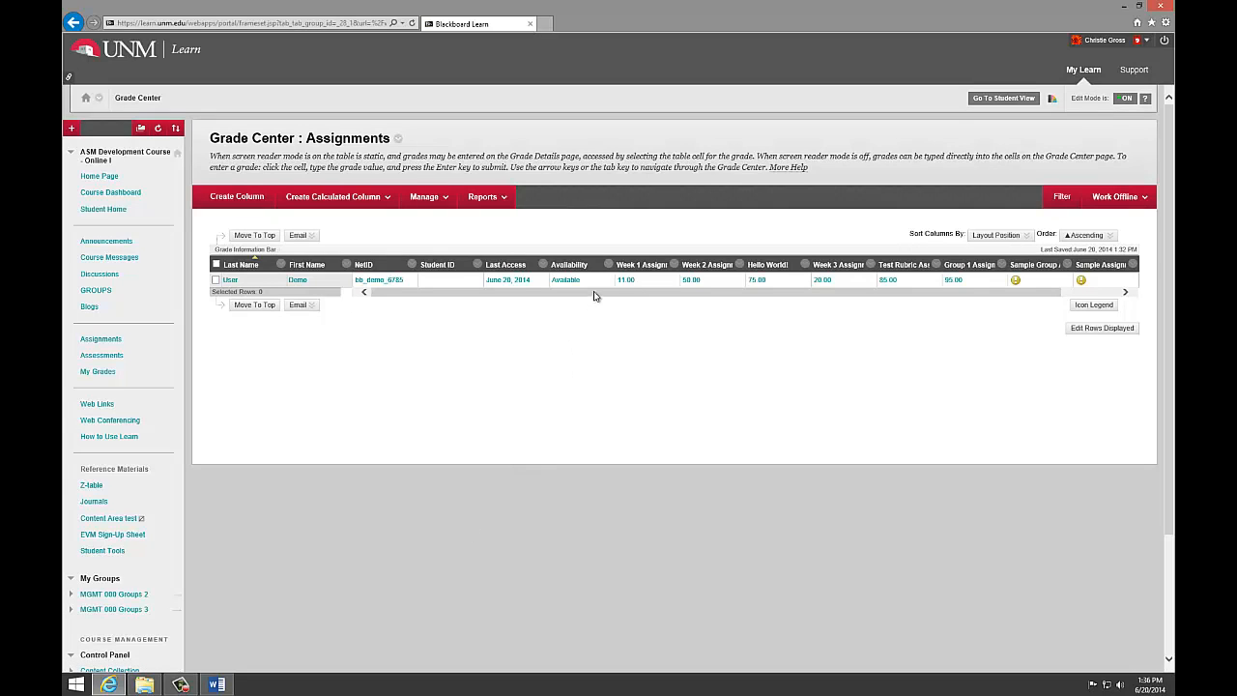
left_click_drag(590, 293, 650, 296)
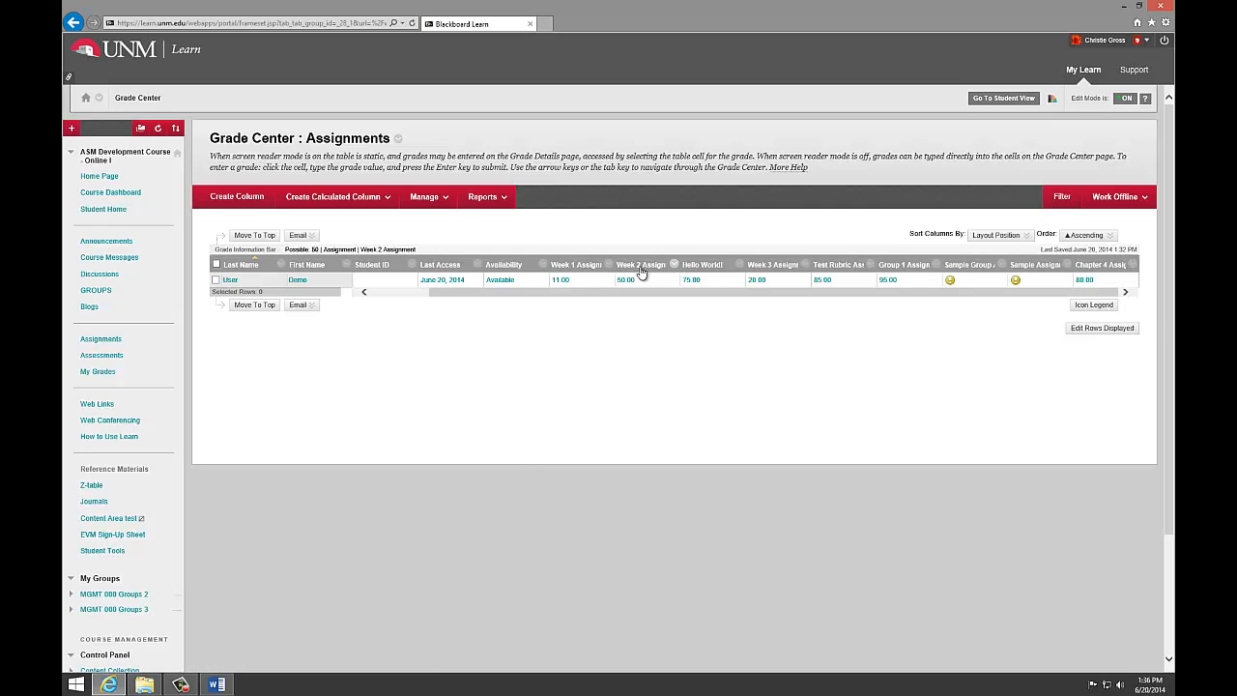
left_click_drag(1171, 330, 1171, 456)
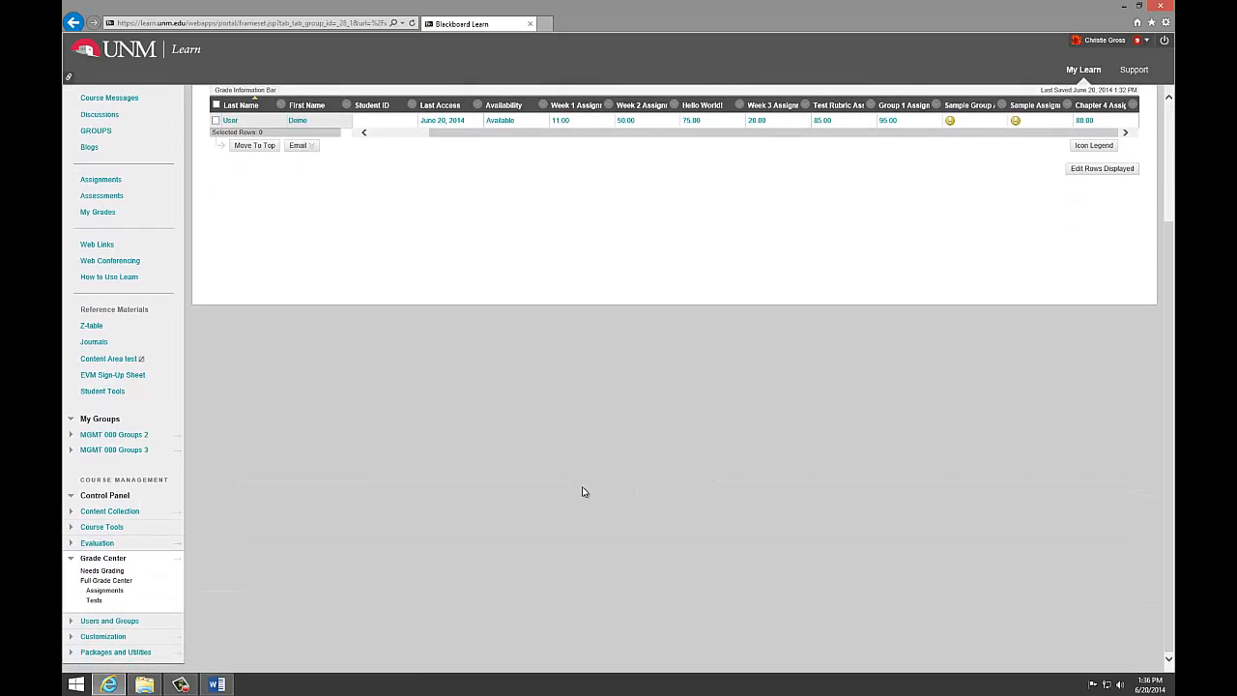
left_click(105, 600)
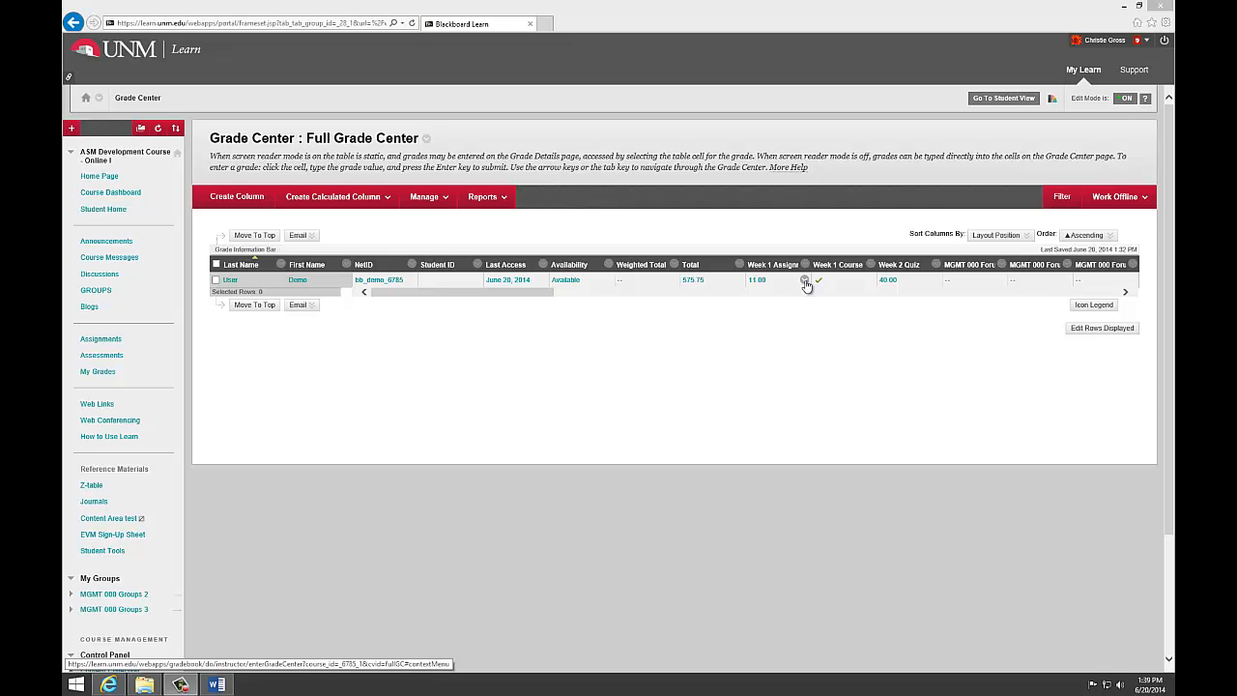
Step: Examine the Week 1 Assignment's grade and column options and the available calculated column types in the Full Grade Center
left_click(805, 280)
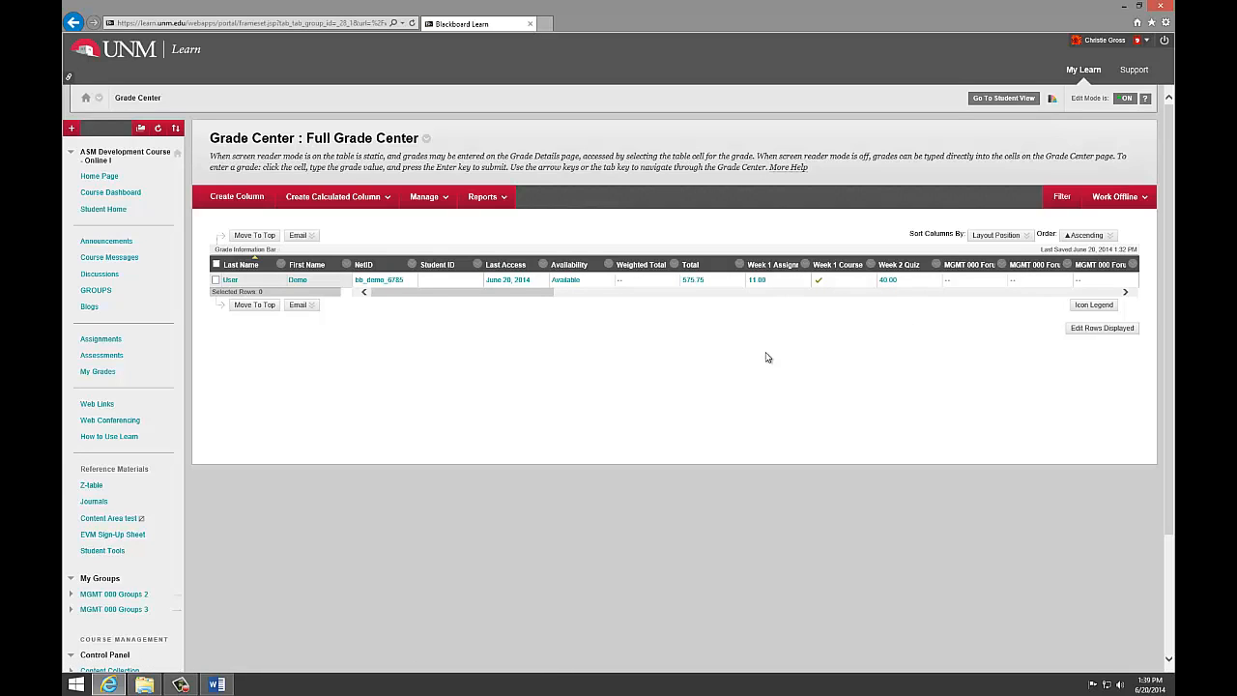
left_click(805, 267)
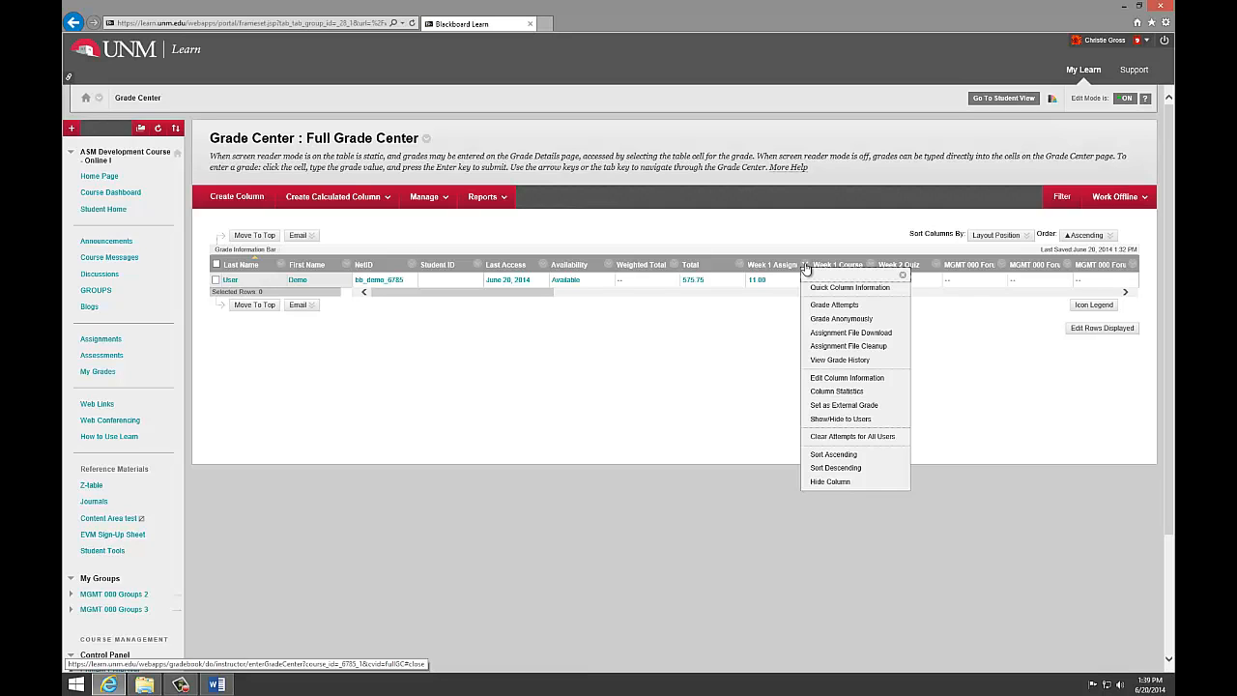
left_click(757, 339)
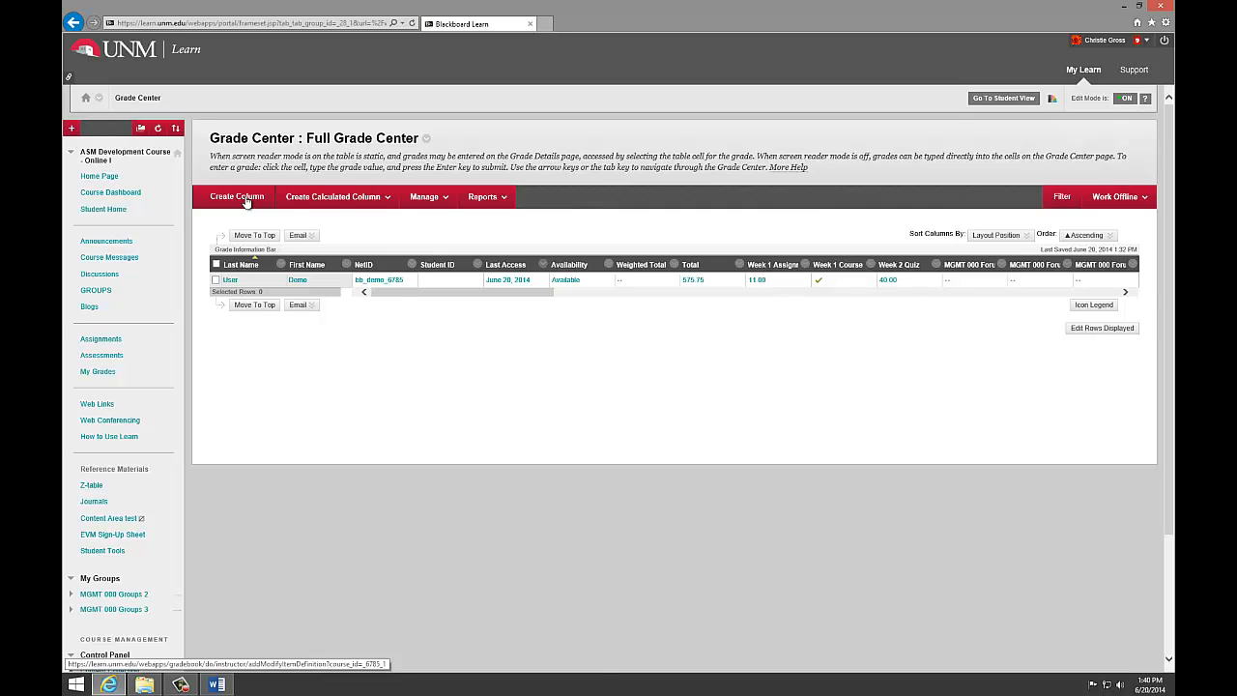
left_click(301, 199)
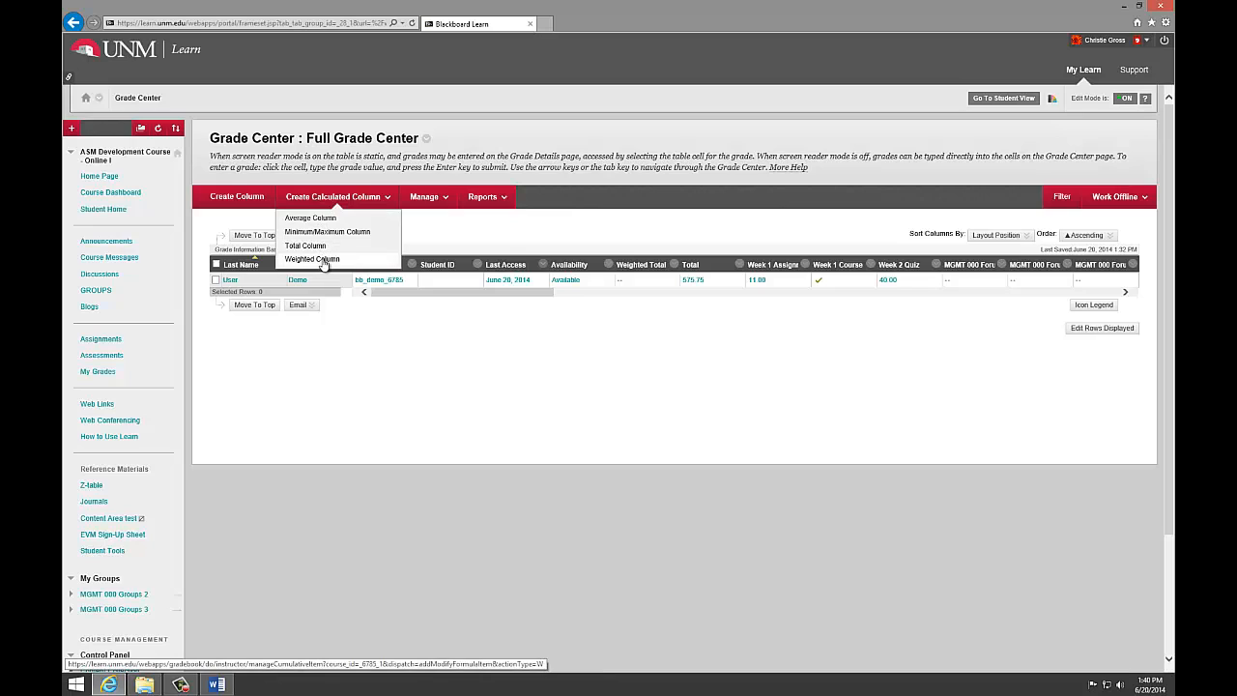
Step: Reorder the Grade Center columns so the Week 5 and Week 6 forums come before the Week 3 forum, and submit the new order
left_click(426, 197)
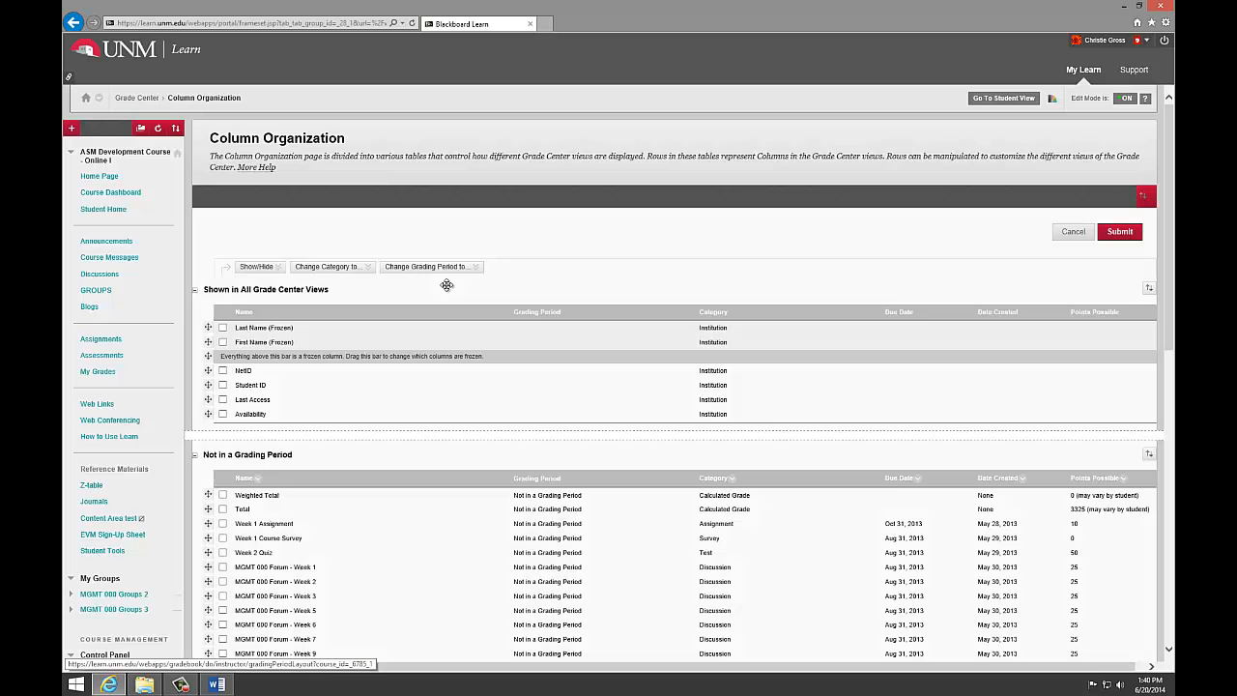
scroll(447, 284, "down", 3)
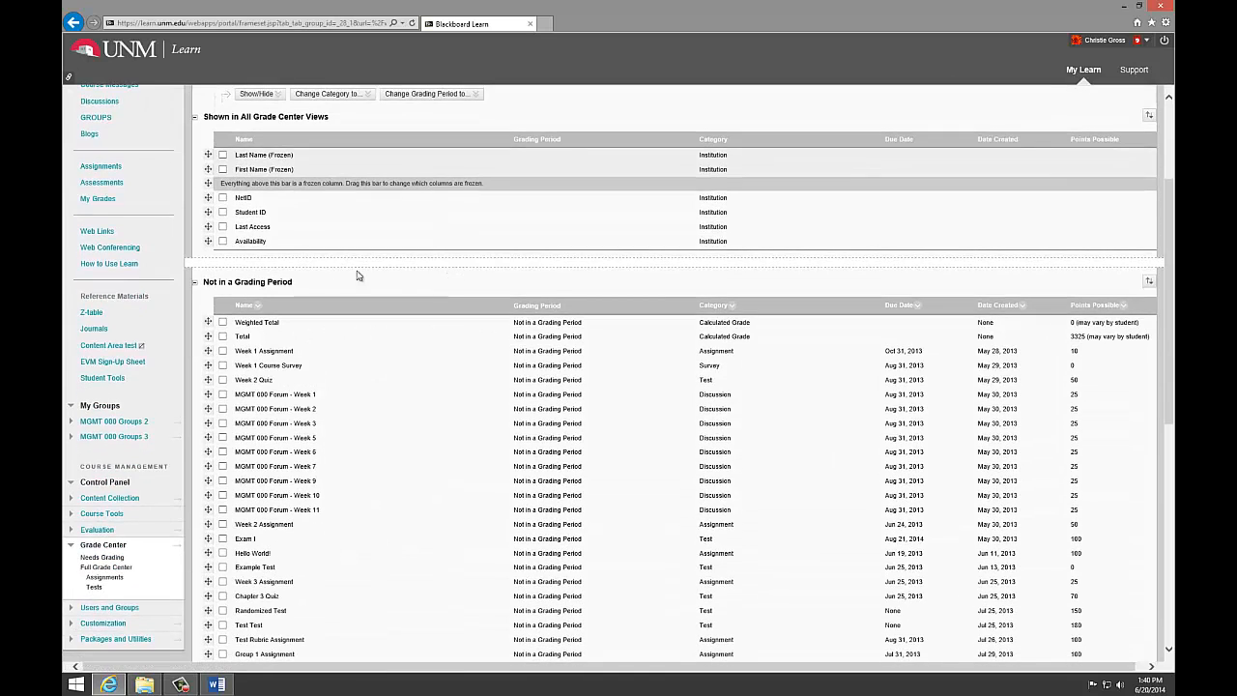
left_click_drag(208, 436, 206, 426)
left_click_drag(209, 473, 210, 459)
scroll(831, 310, "up", 3)
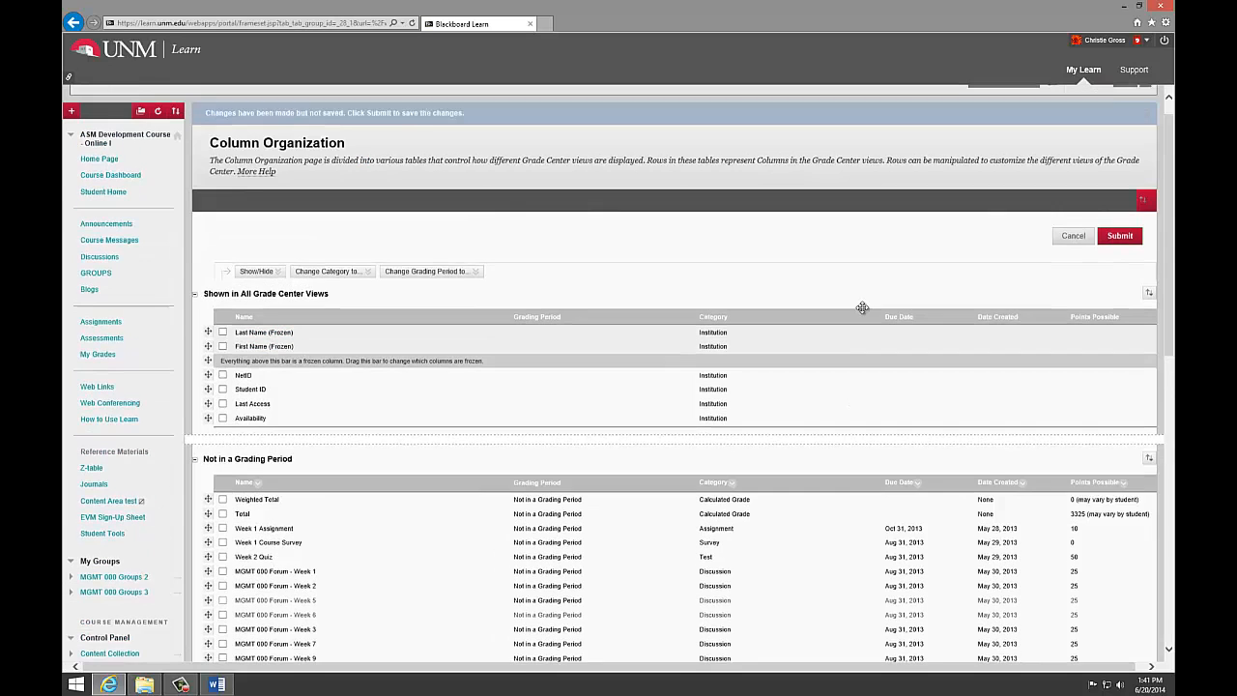
left_click(1118, 254)
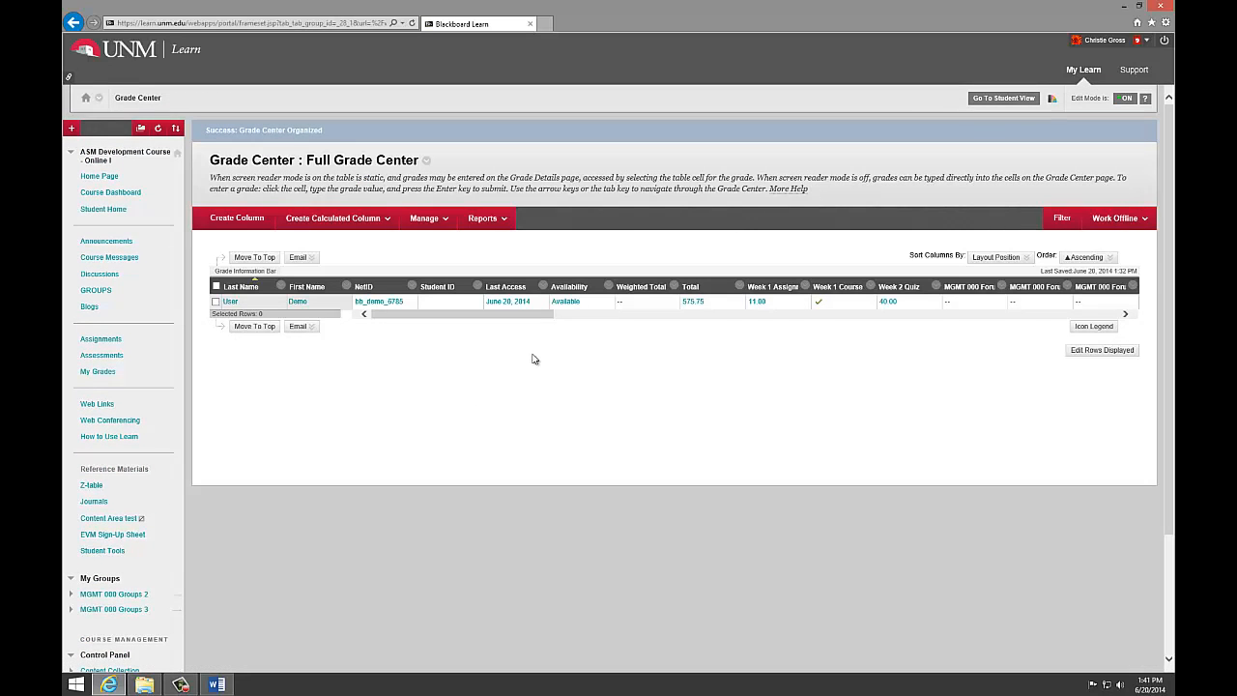
Step: Open the form for creating a Grade Center report and check the Statistics choices under Column Information
left_click_drag(535, 315, 502, 340)
left_click(484, 226)
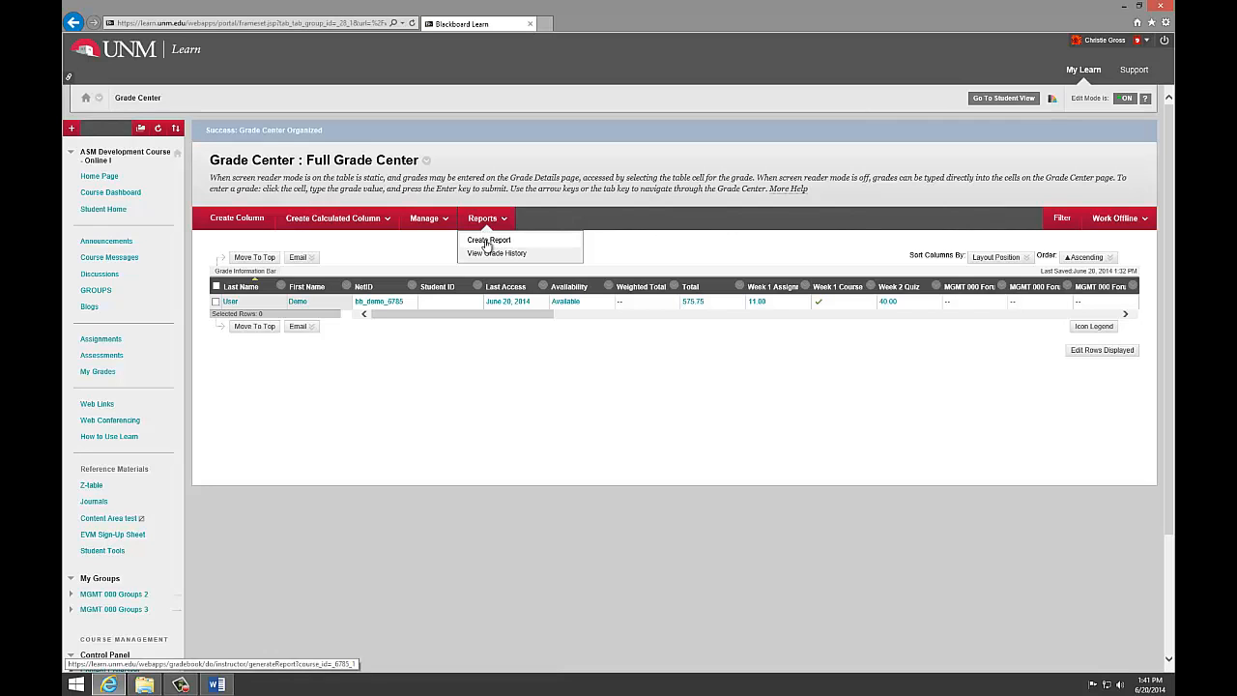
left_click(487, 241)
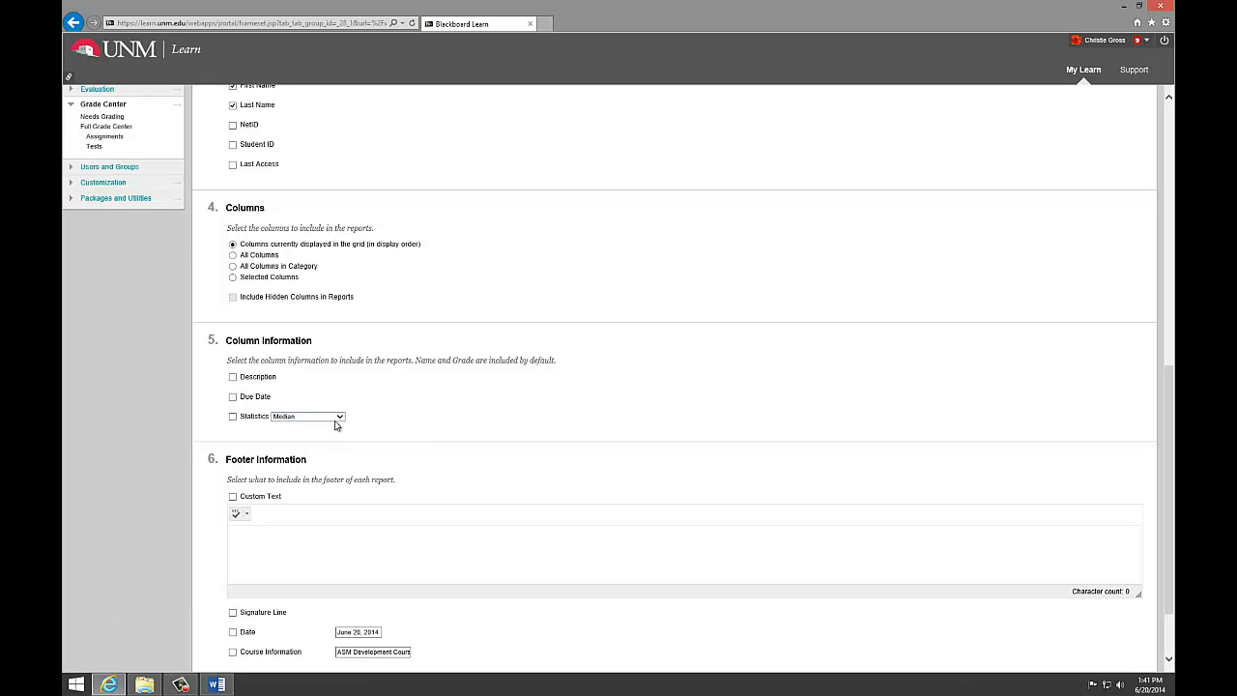
left_click(299, 420)
left_click(378, 417)
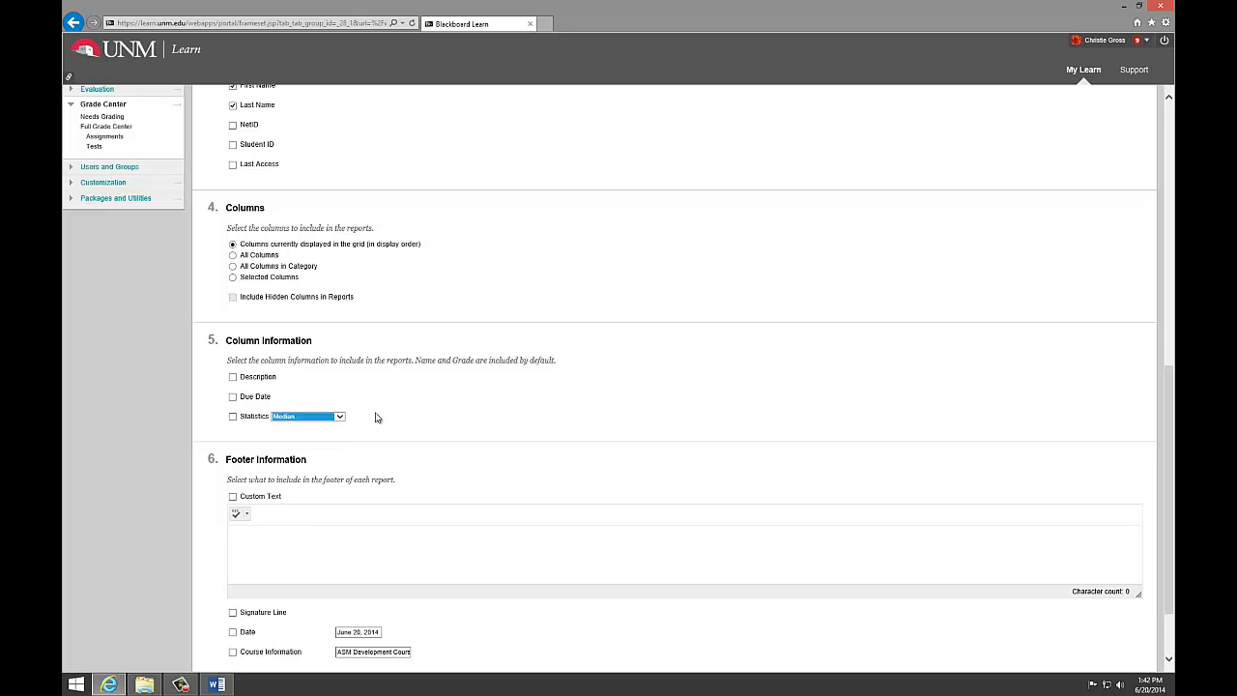